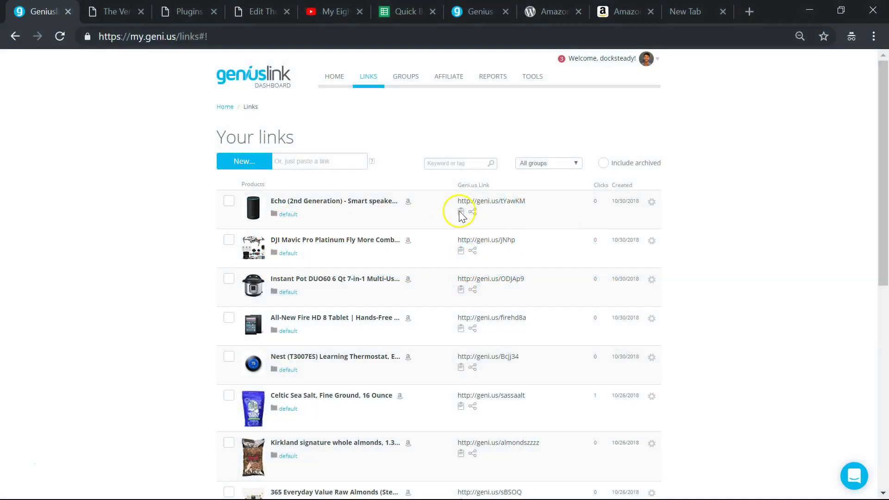
Step: Test the Echo geni.us link in a private tab, then copy the WafflePro 830 page's URL
click(463, 212)
click(685, 16)
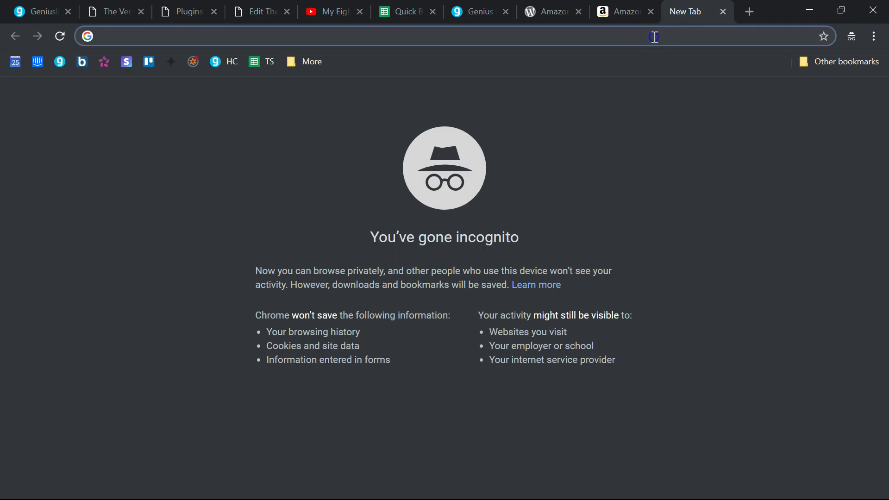
text(http://geni.us/tVwKM)
key(Return)
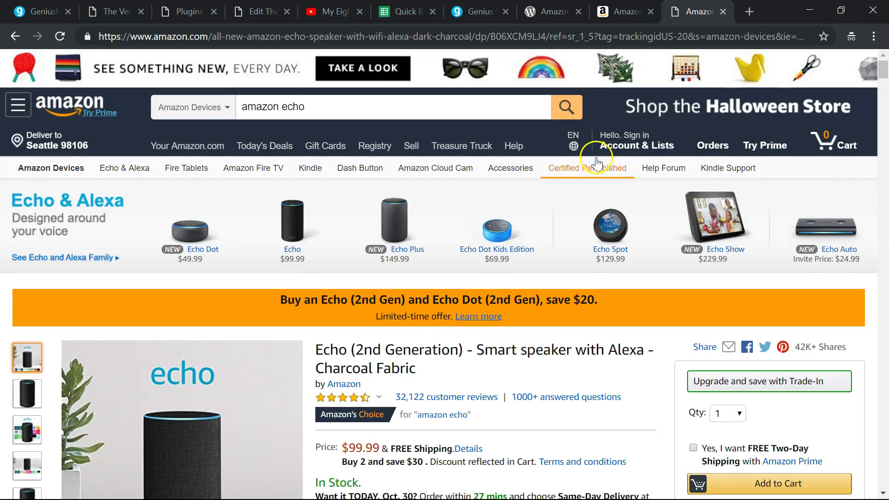
scroll(597, 162, down, 3)
click(628, 14)
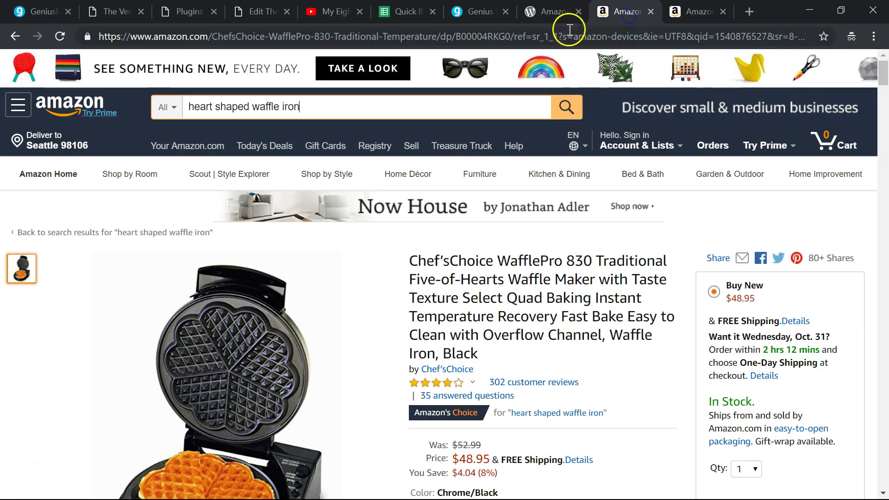
click(556, 36)
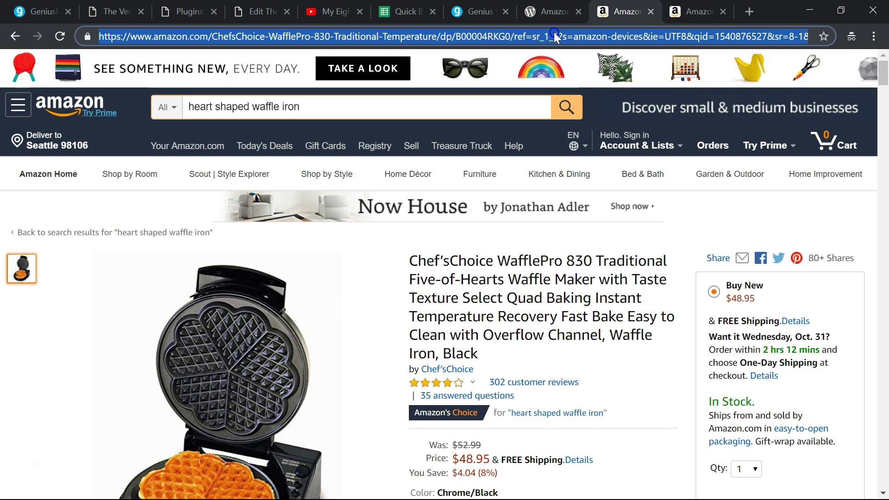
Step: Paste the WafflePro 830 Amazon URL into Geniuslink and save it as geni.us/oKJZg
click(45, 13)
click(287, 161)
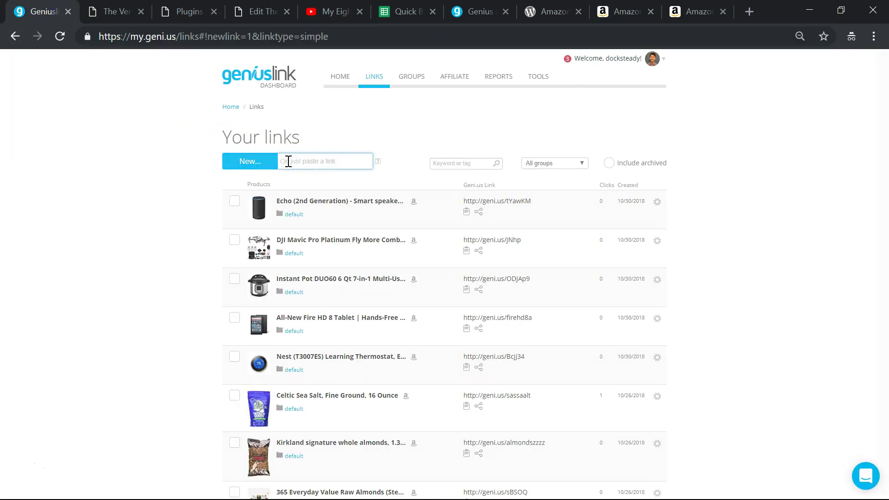
scroll(214, 199, down, 10)
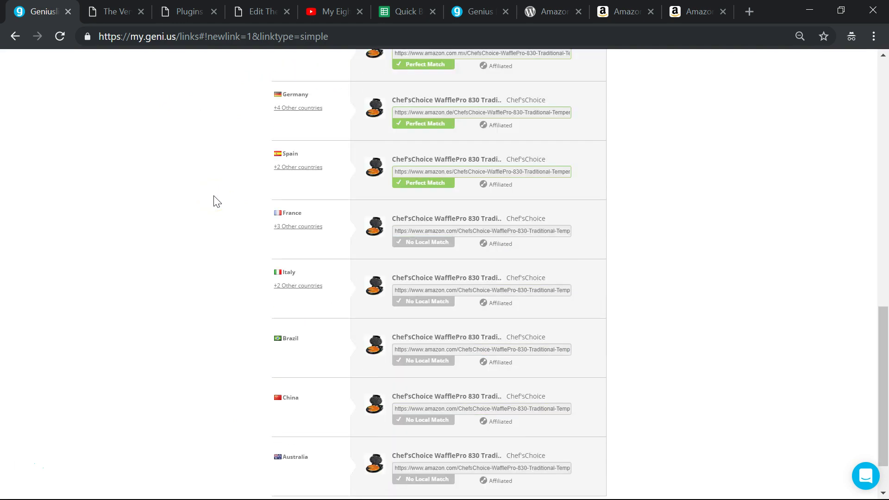
click(350, 475)
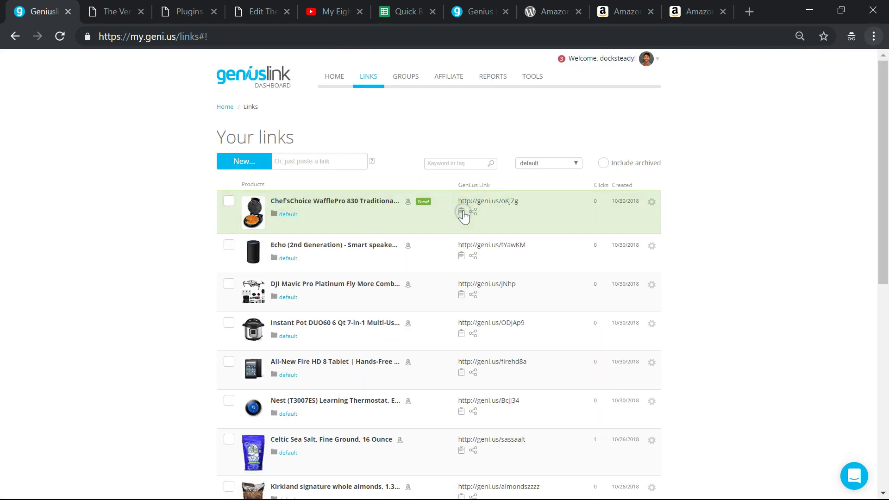
click(111, 12)
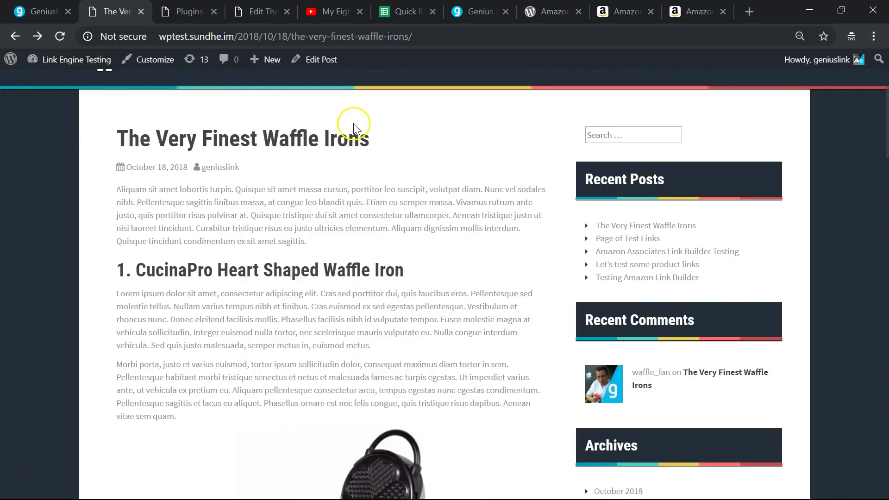
scroll(381, 135, down, 10)
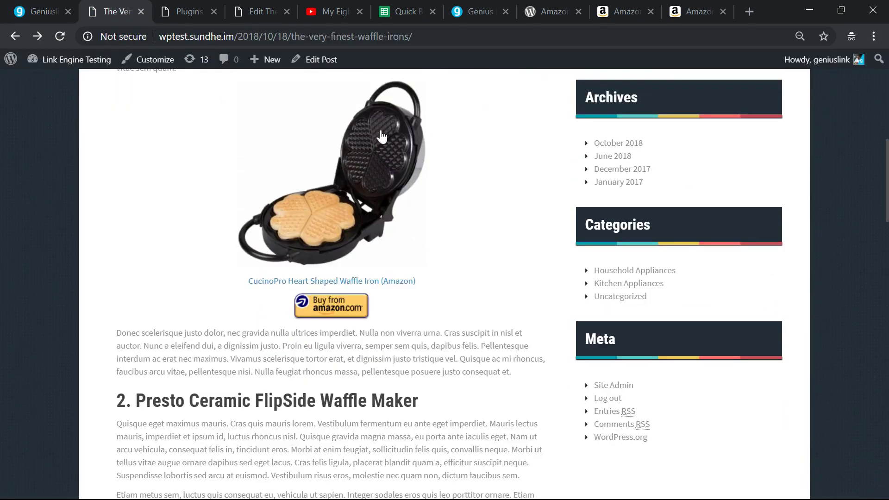
scroll(381, 135, down, 10)
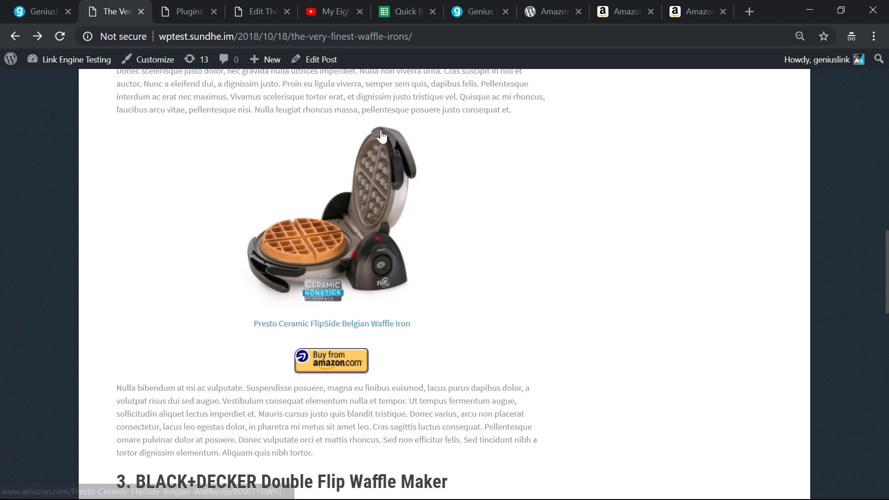
scroll(381, 135, down, 6)
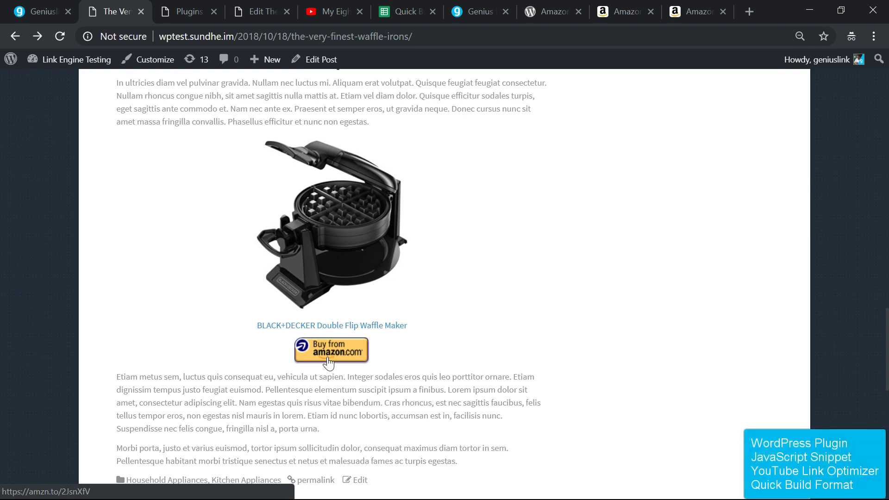
click(332, 366)
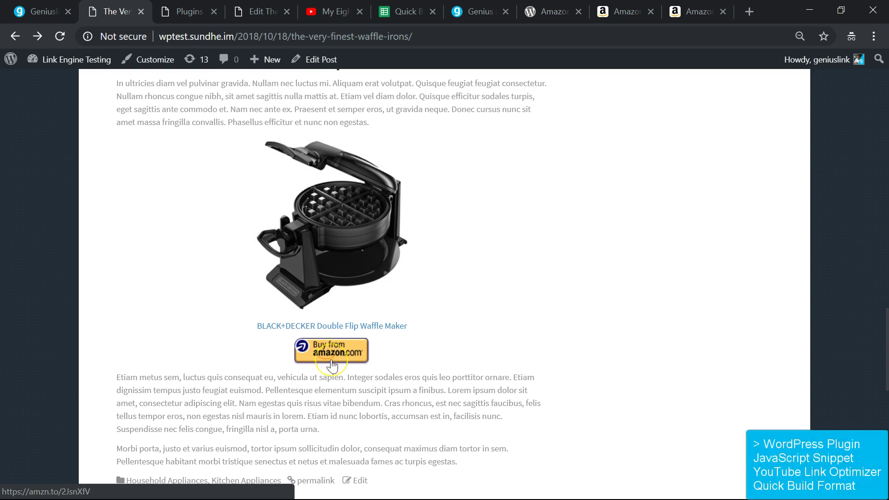
Step: Switch to the Amazon Link Engine plugin page on WordPress.org
click(530, 15)
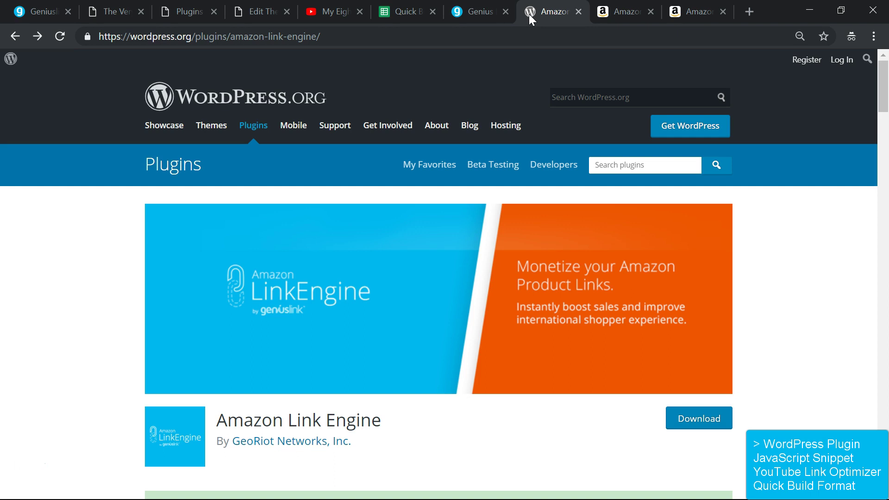
Step: Activate Amazon Link Engine and connect it with the Geniuslink API key and secret
click(181, 8)
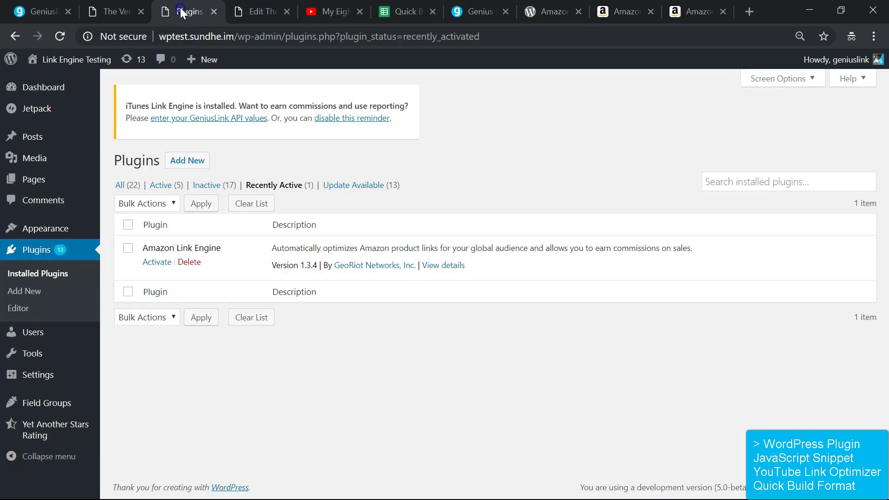
click(157, 262)
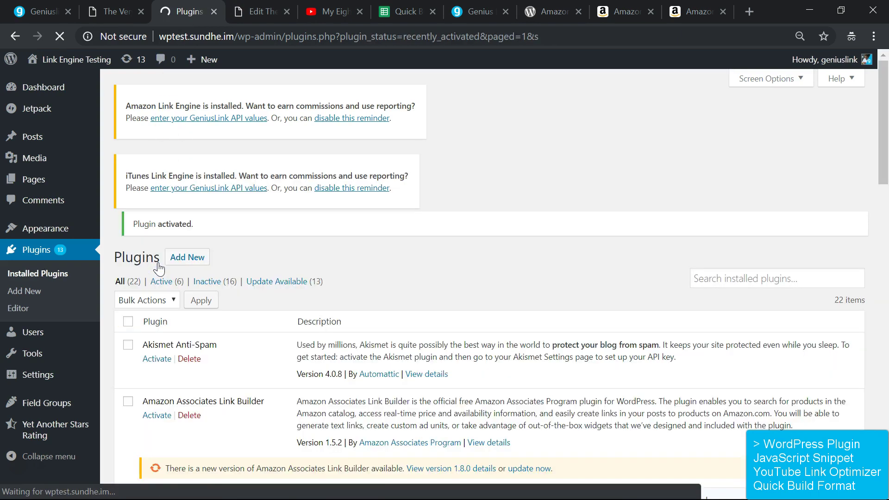
click(196, 119)
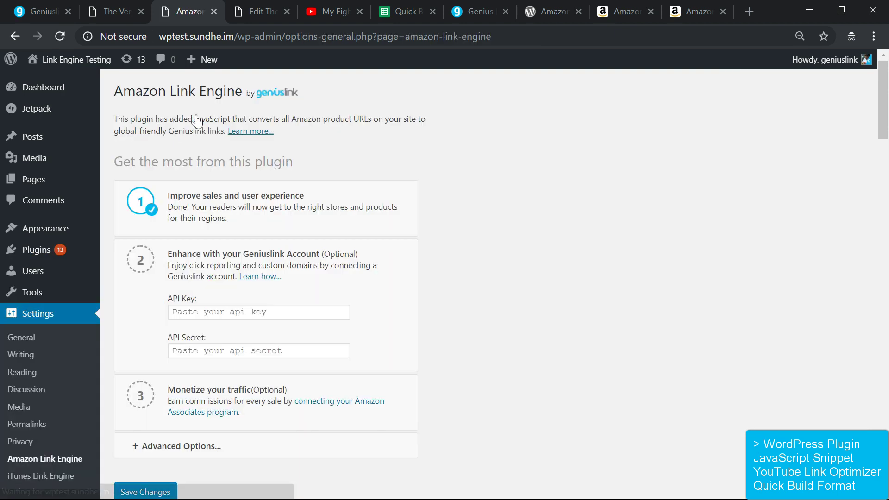
click(217, 306)
key(ctrl+v)
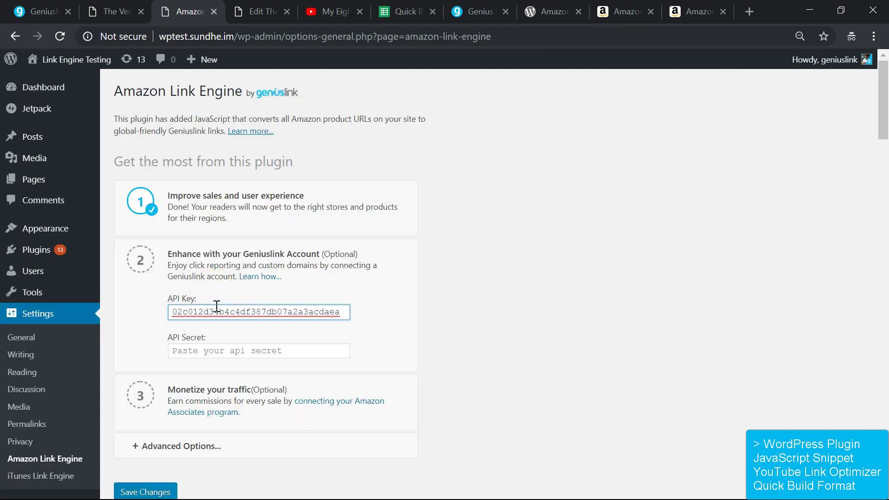
click(217, 352)
key(ctrl+v)
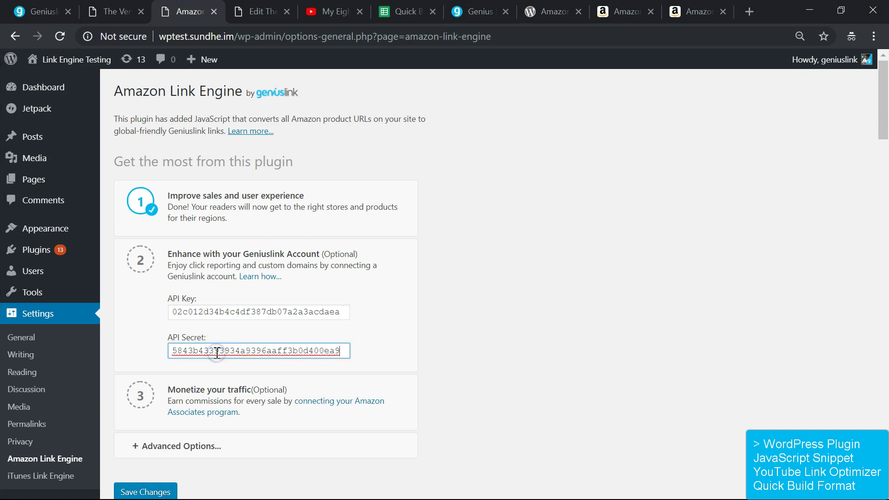
Step: Choose the Waffle Makers link group and save the plugin settings
scroll(221, 343, down, 1)
click(221, 341)
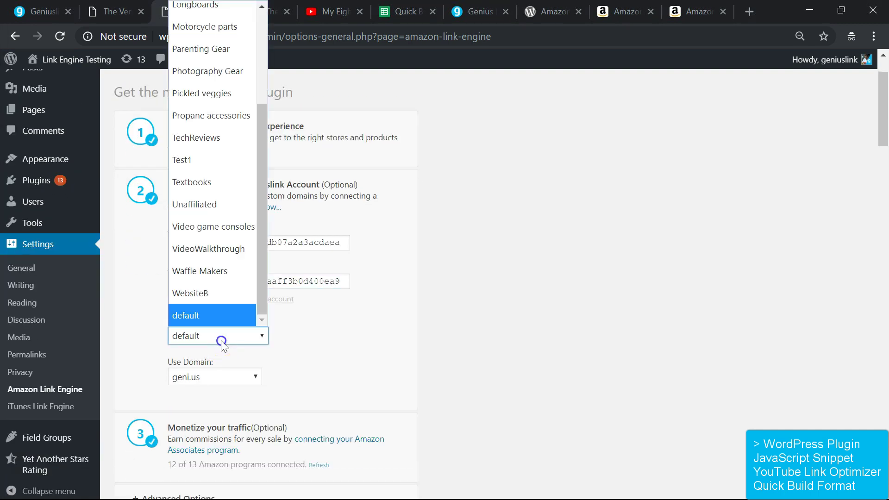
click(221, 272)
scroll(204, 324, down, 4)
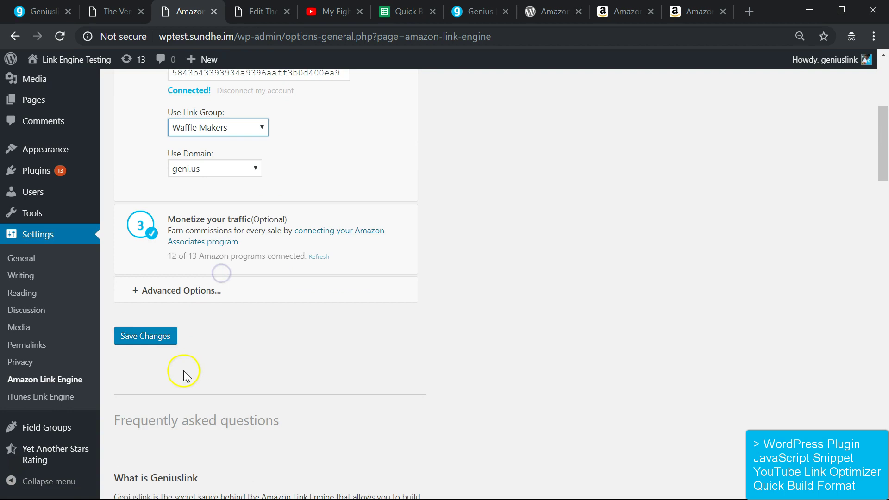
click(154, 341)
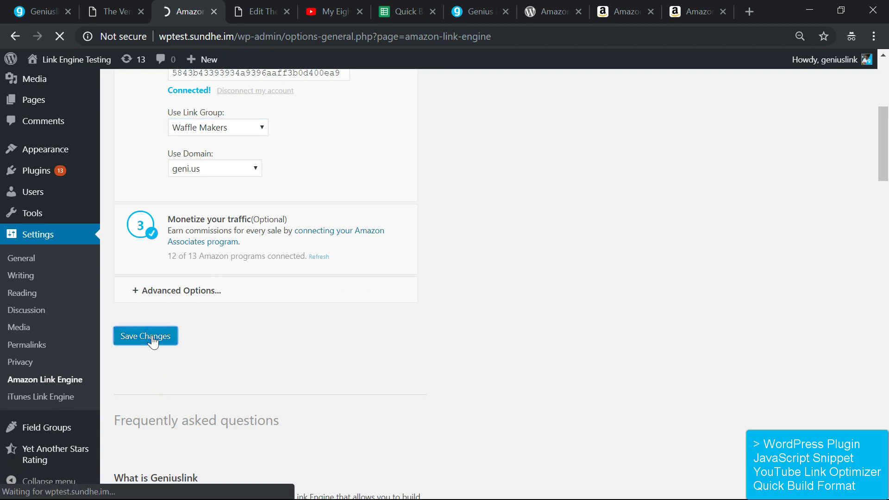
Step: Reload the waffle irons post so its Amazon links use geni.us, then open Geniuslink Tools
click(98, 19)
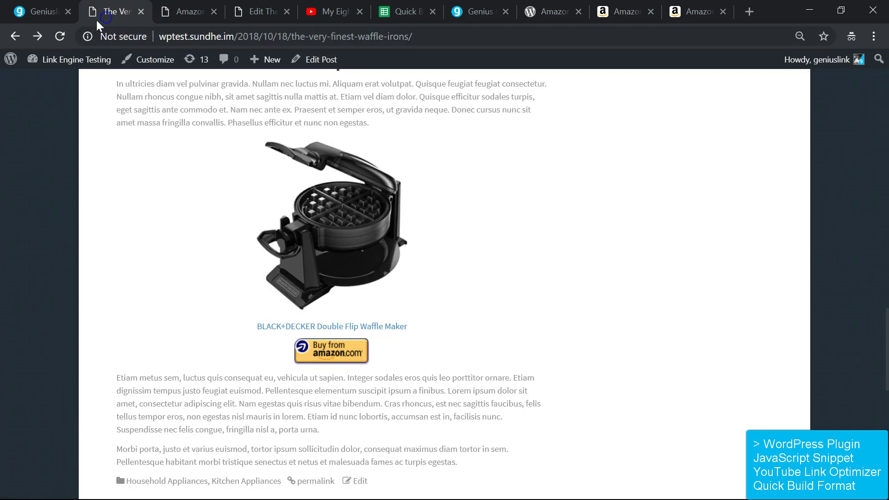
click(63, 36)
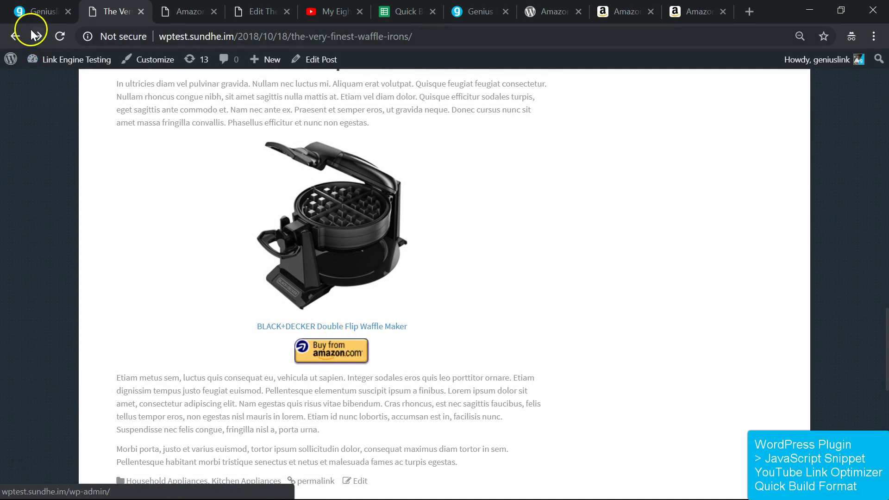
click(28, 12)
click(369, 85)
click(533, 78)
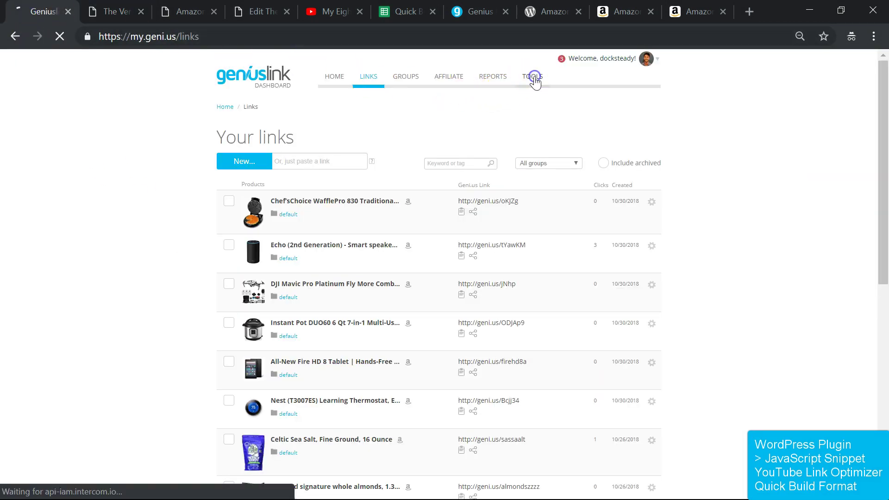
Step: Generate a JavaScript snippet attributed to the Waffle Makers group and copy it
click(287, 338)
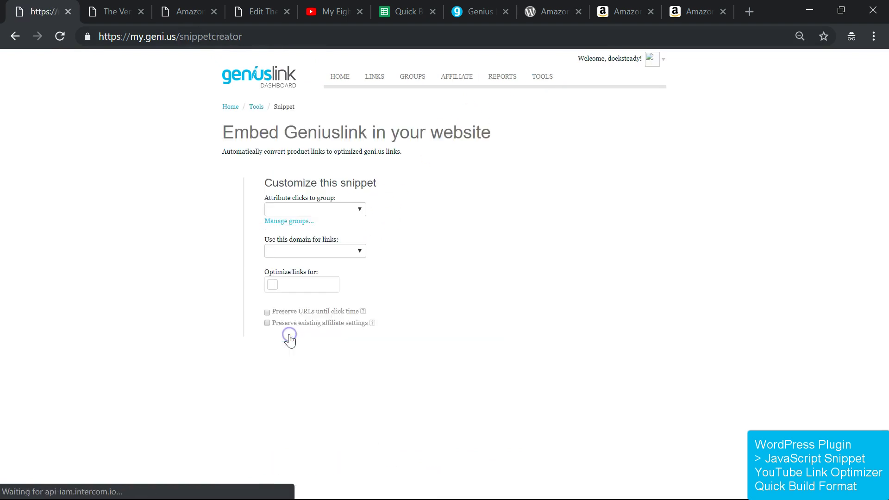
click(533, 208)
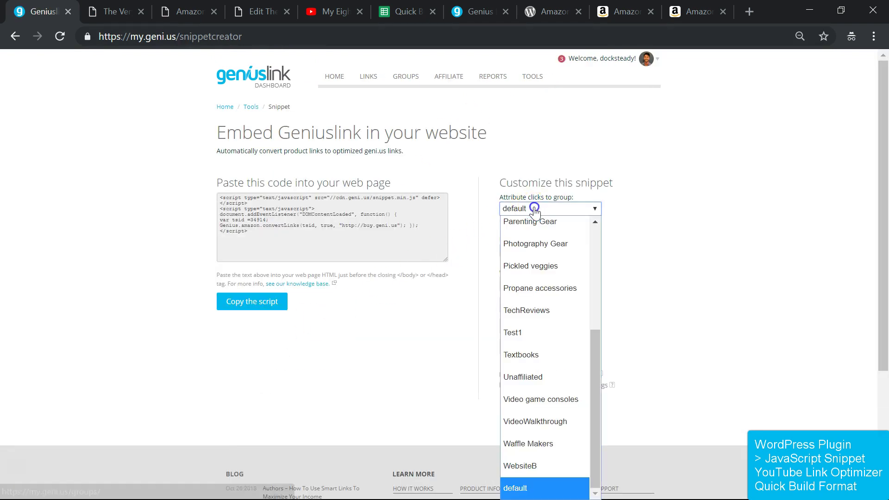
click(532, 448)
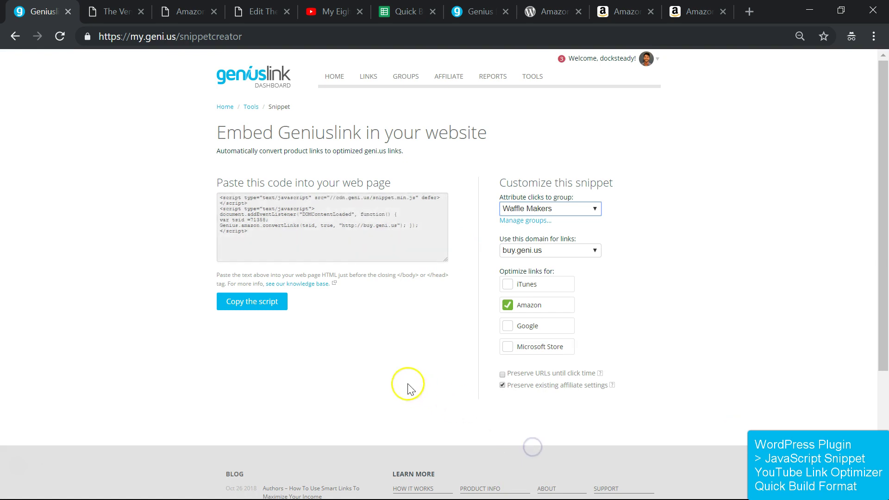
click(270, 304)
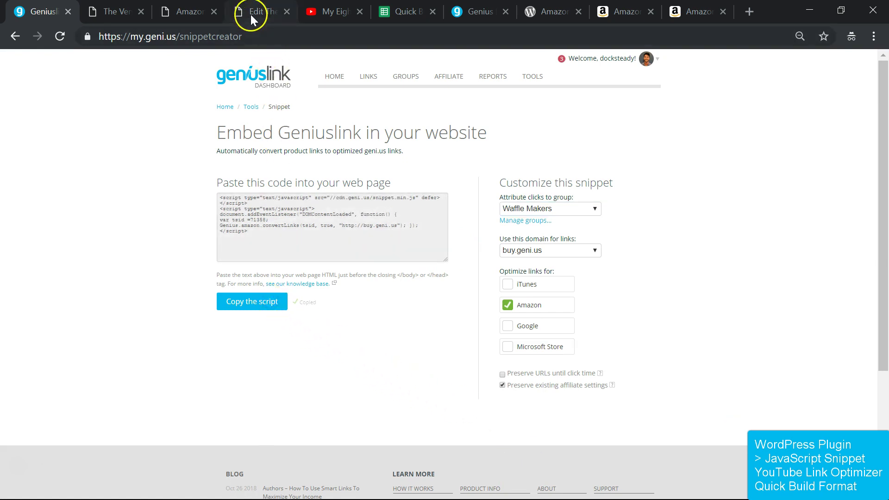
Step: Paste the snippet above wp_footer in the aReview theme's footer.php and save the file
click(249, 13)
scroll(193, 384, down, 3)
click(168, 354)
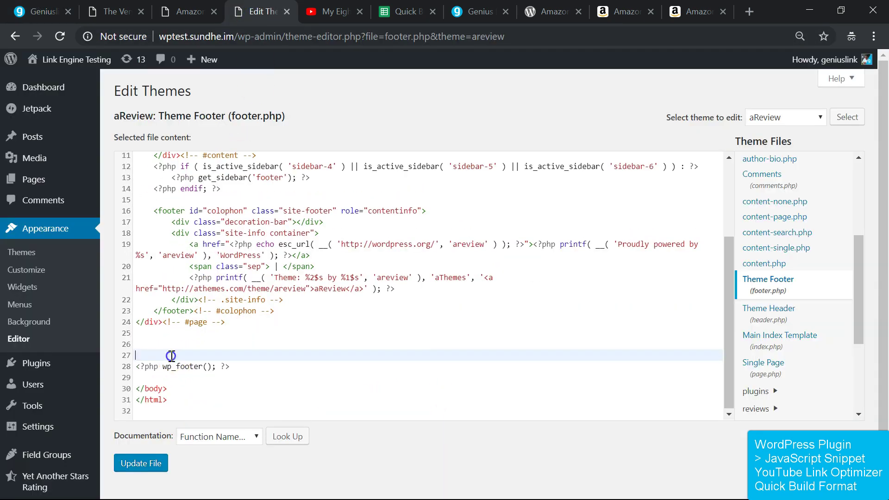
key(ctrl+v)
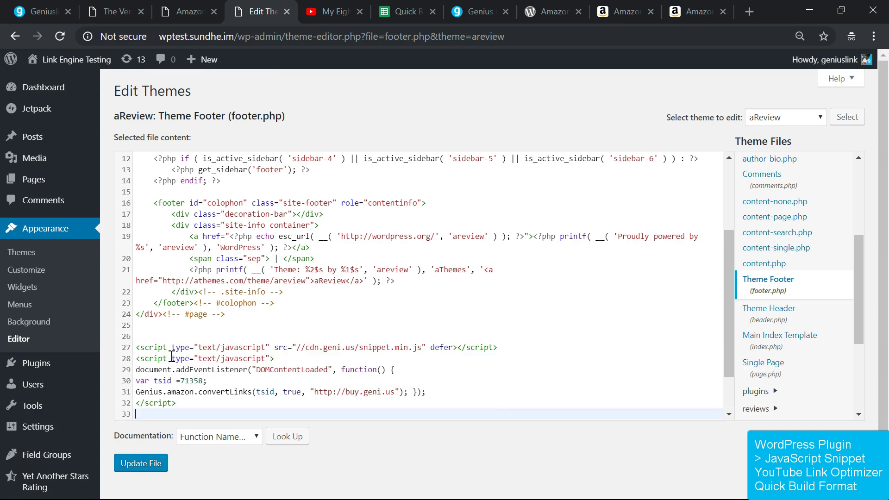
click(147, 463)
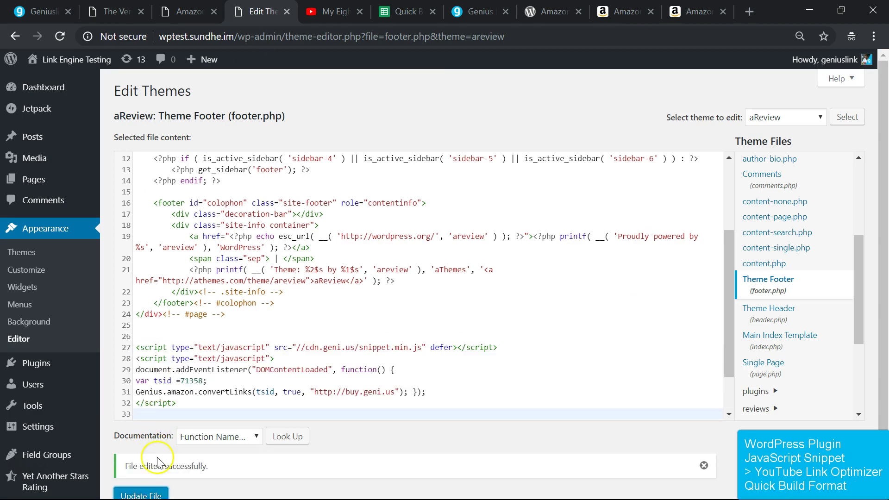
Step: Show the geni.us product links in the YouTube video description, then go to the Quick Build Example sheet
click(327, 12)
scroll(327, 134, down, 7)
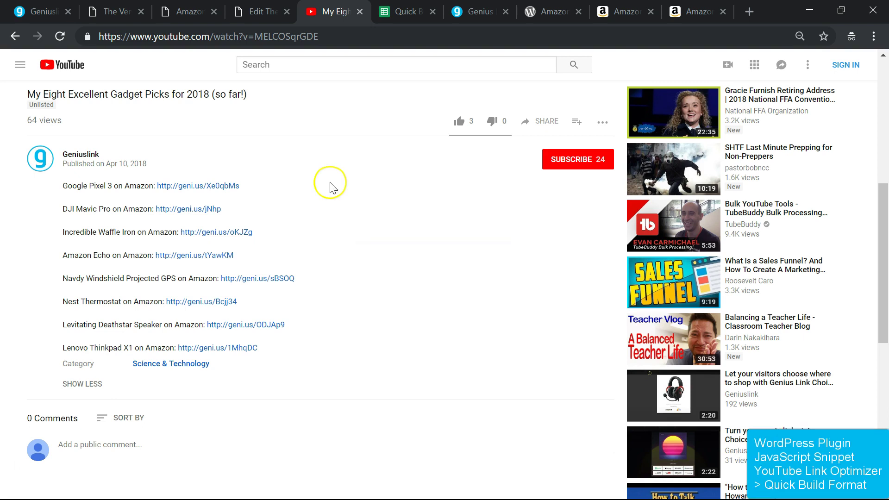
click(400, 13)
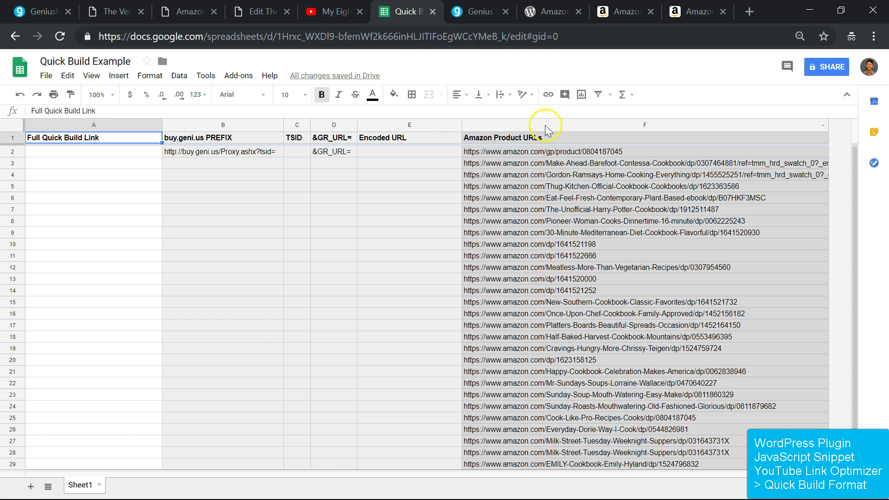
Step: Enter =ENCODEURL(F2) in E2 and the TSID 34519 in C2
click(562, 138)
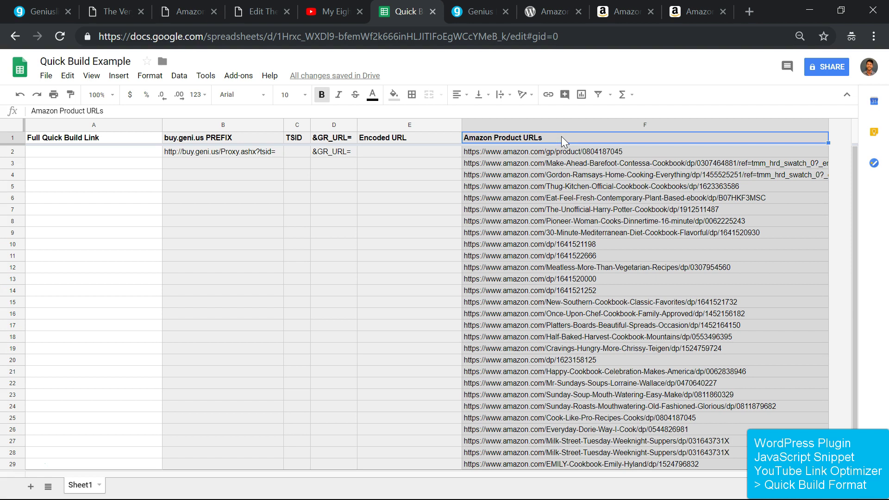
click(443, 156)
text(=enc)
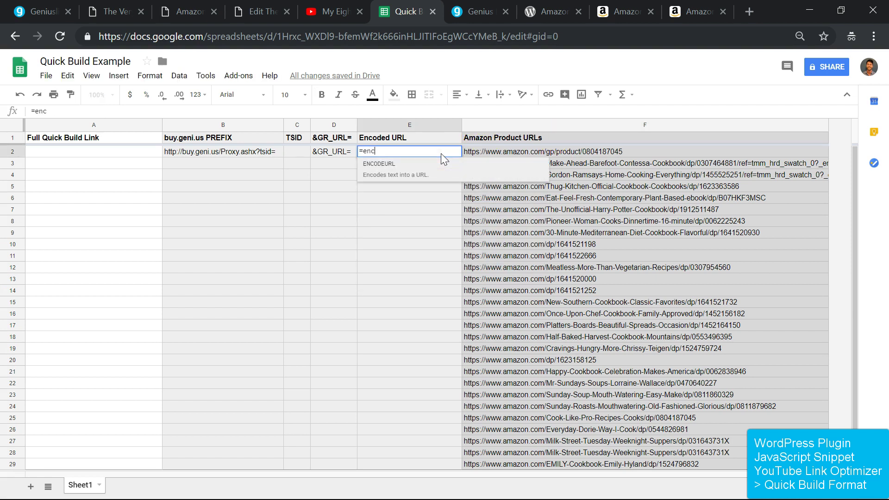
key(Tab)
text(F2)
key(Return)
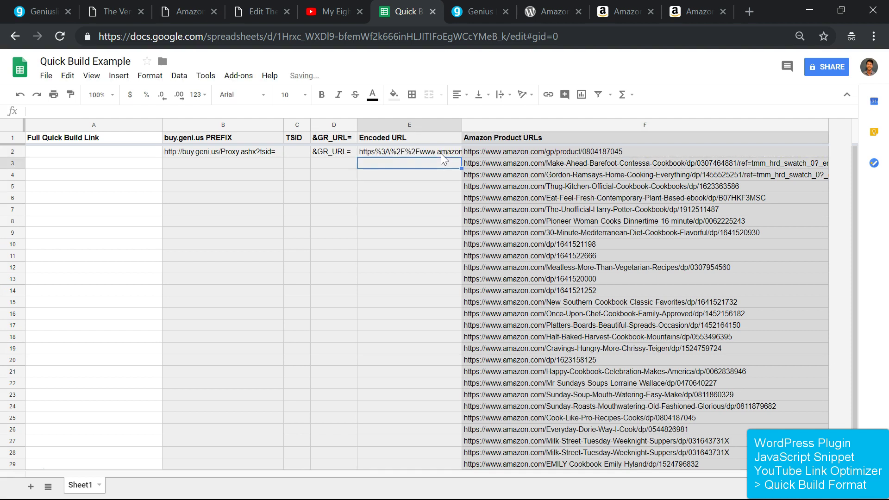
click(296, 152)
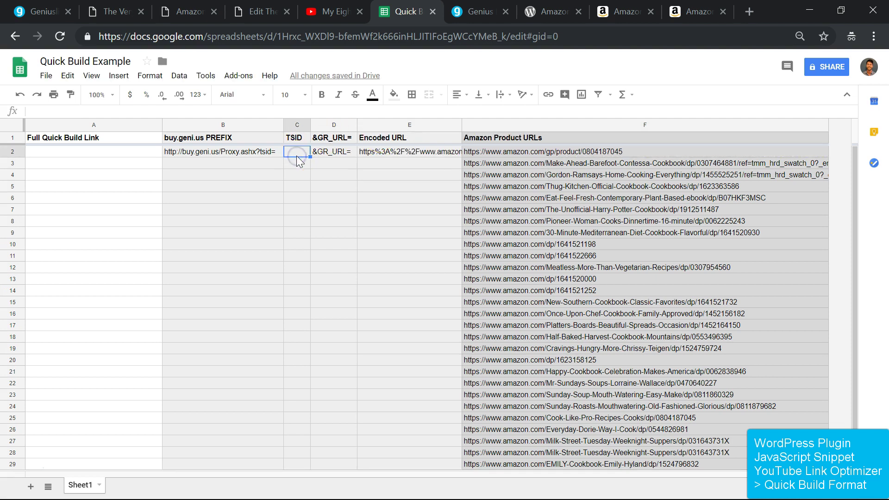
text(34519)
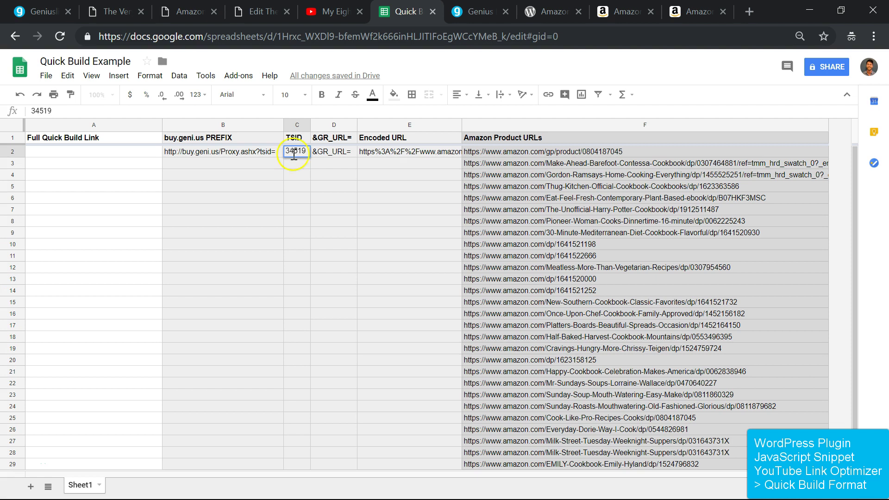
Step: Enter =CONCATENATE(B2:E2) in A2 to build the full quick-build link
click(124, 151)
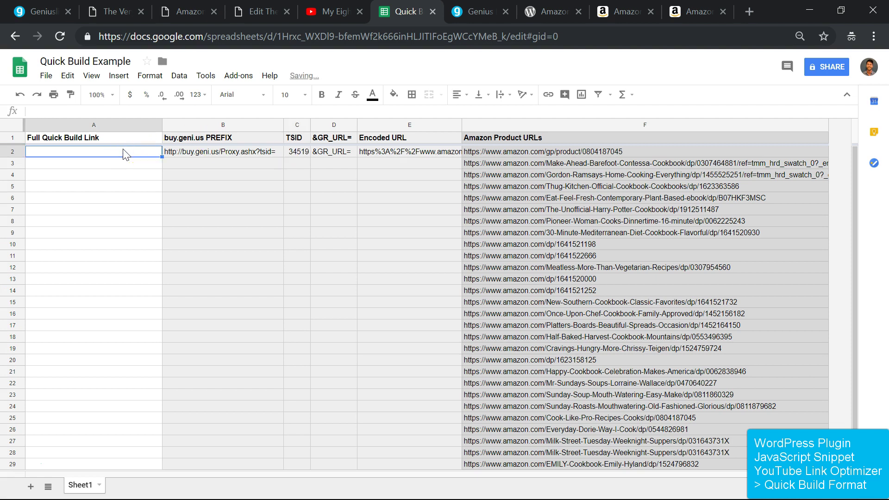
text(=concat)
key(Tab)
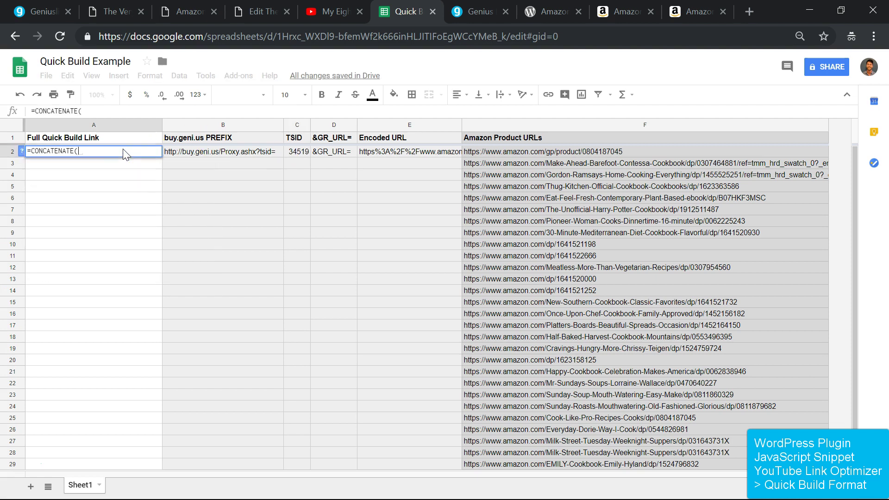
click(128, 155)
drag(194, 155, 408, 157)
key(Return)
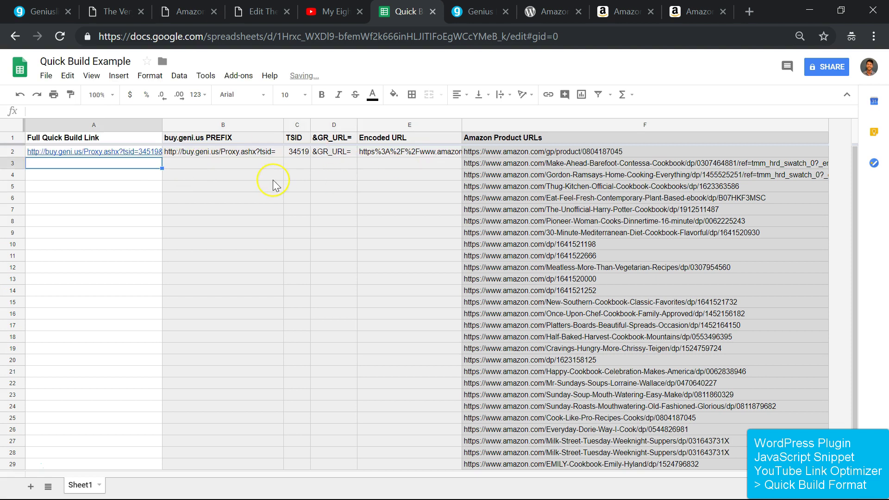
Step: Fill columns A–E down through row 29 and widen column A
key(shift+Right)
key(shift+Right)
key(shift+Right)
key(shift+Right)
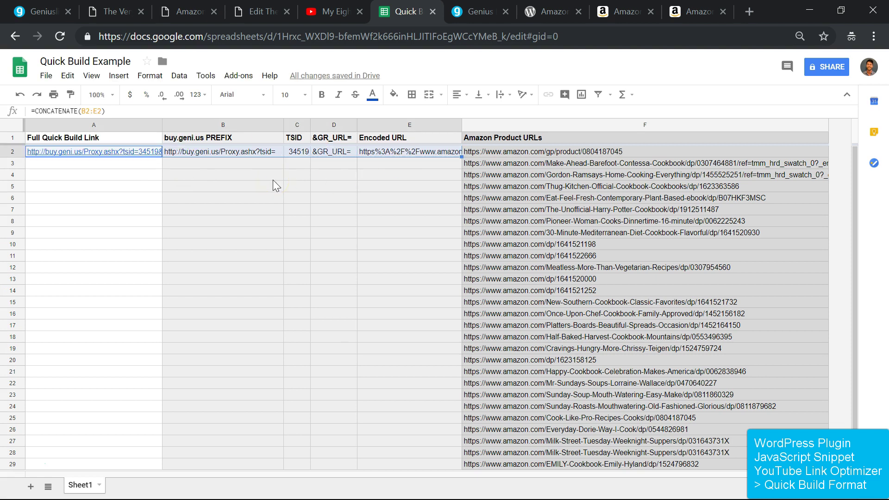
key(ctrl+shift+Down)
key(ctrl+d)
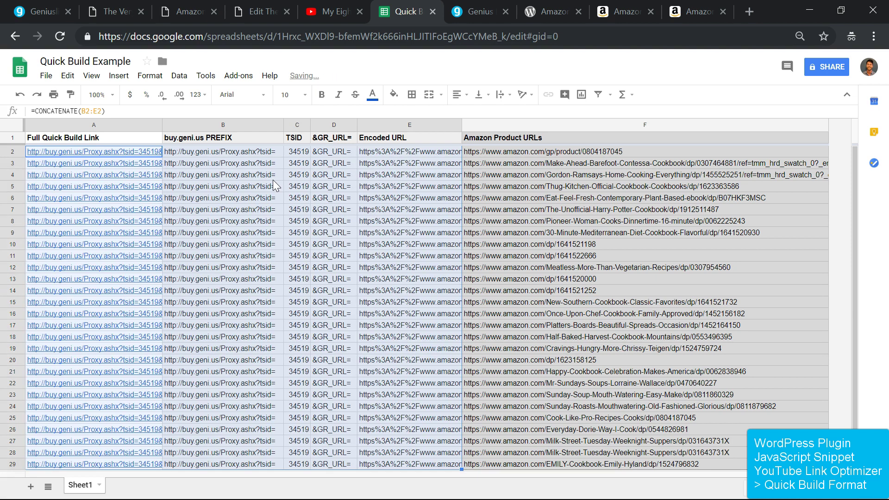
drag(162, 122, 791, 111)
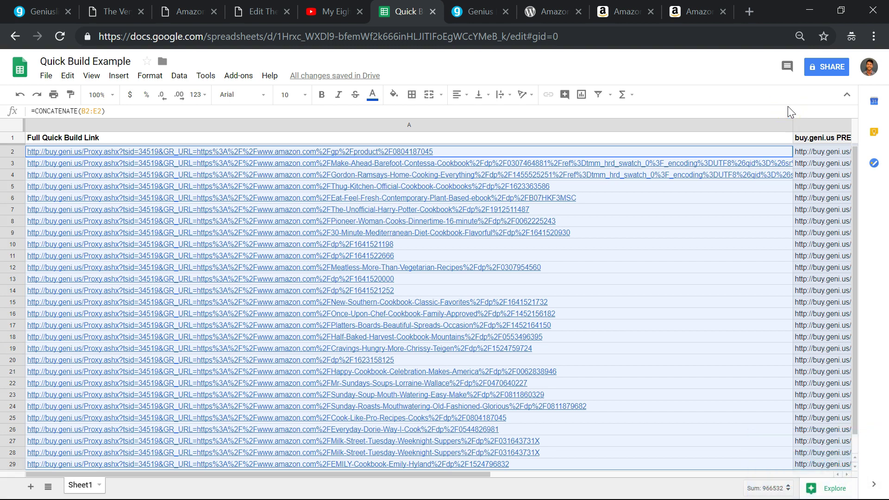
Step: Expand the v2 operations in the Geniuslink API docs and view POST /v2/shorturl's parameters
click(484, 15)
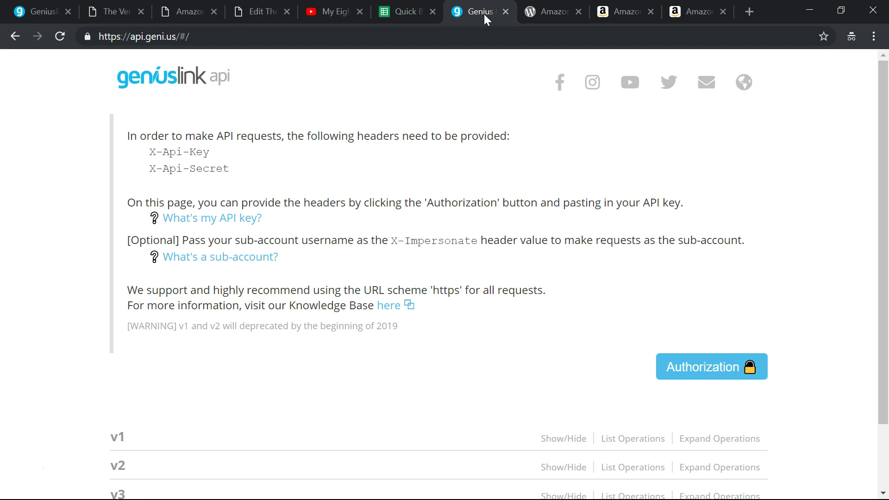
scroll(565, 278, down, 2)
click(574, 397)
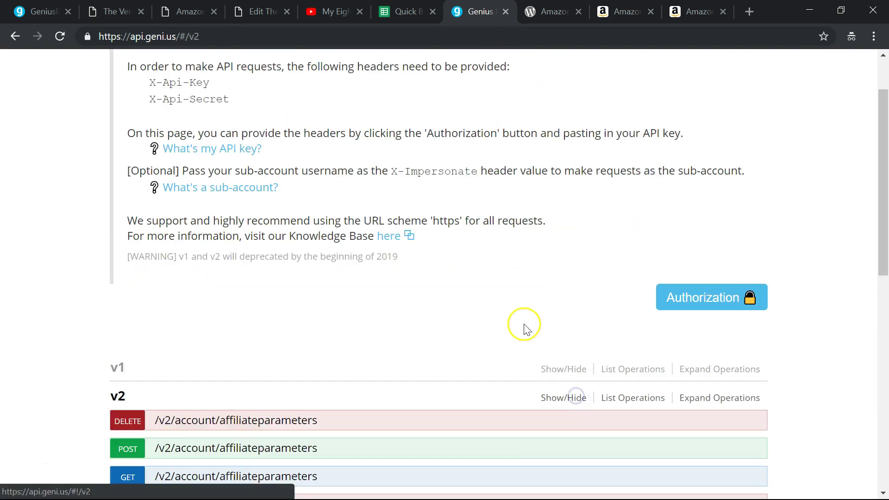
scroll(463, 306, down, 9)
click(193, 343)
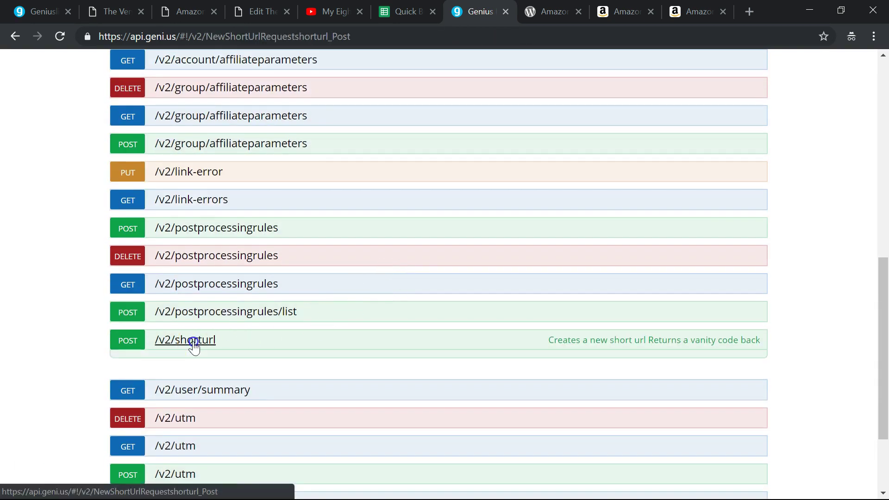
scroll(304, 343, down, 10)
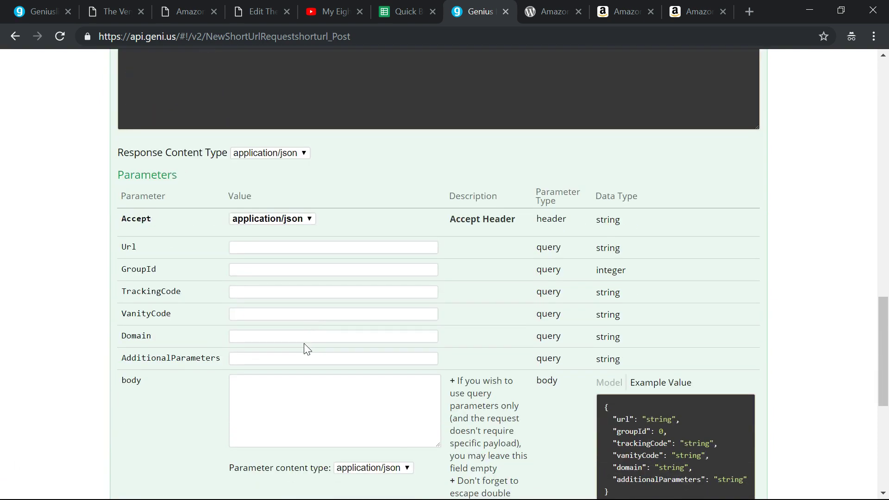
scroll(305, 350, down, 3)
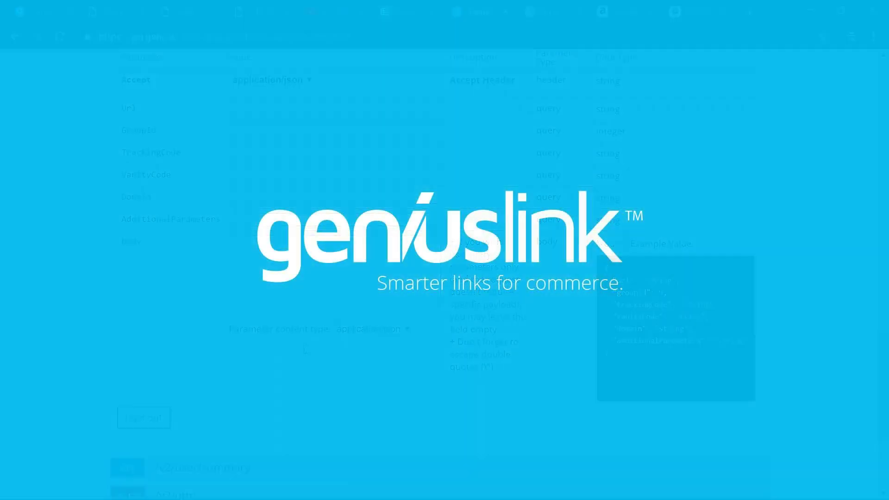